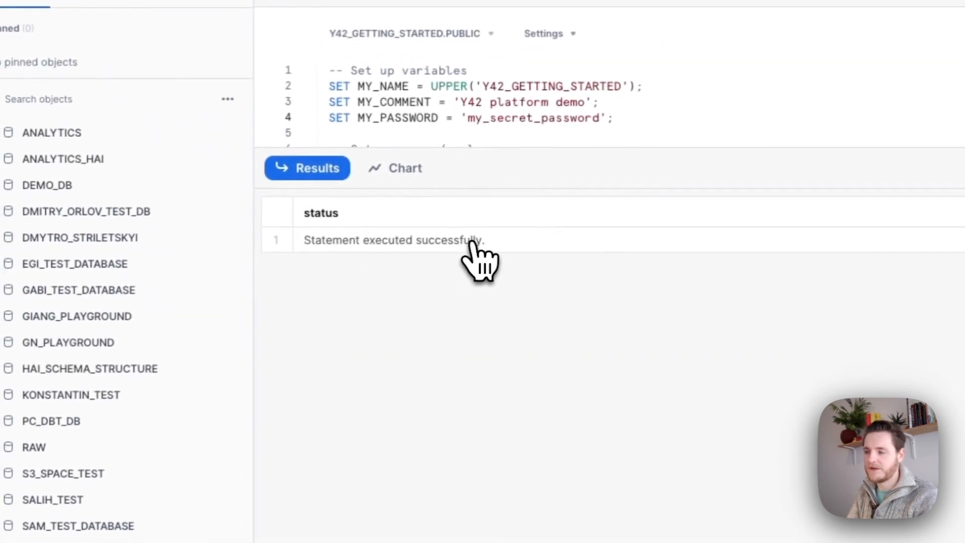
Enlarge the worksheet's code area above the results and switch to the Y42 Create space form
{"action": "left_click_drag", "start_coordinate": [694, 149], "coordinate": [671, 402]}
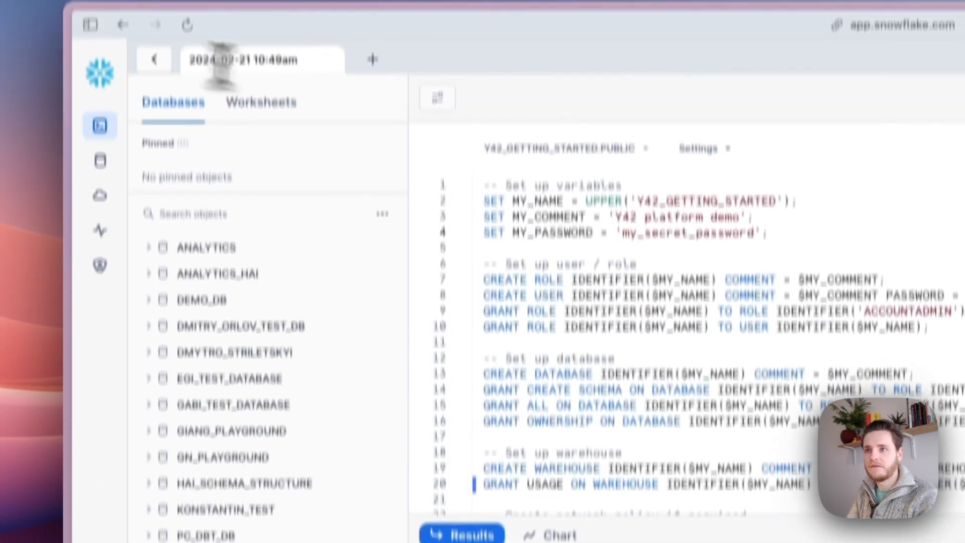
{"action": "mouse_move", "coordinate": [65, 133]}
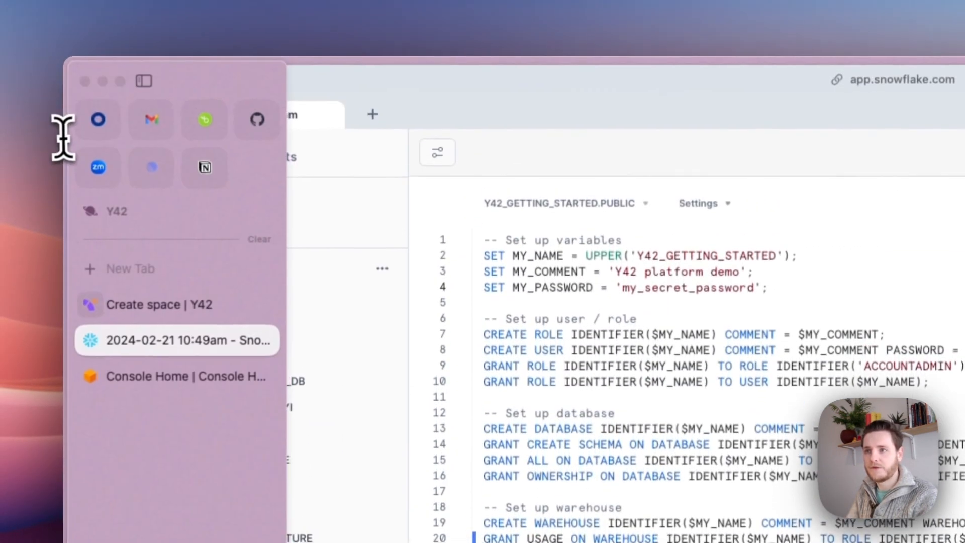
{"action": "left_click", "coordinate": [166, 306]}
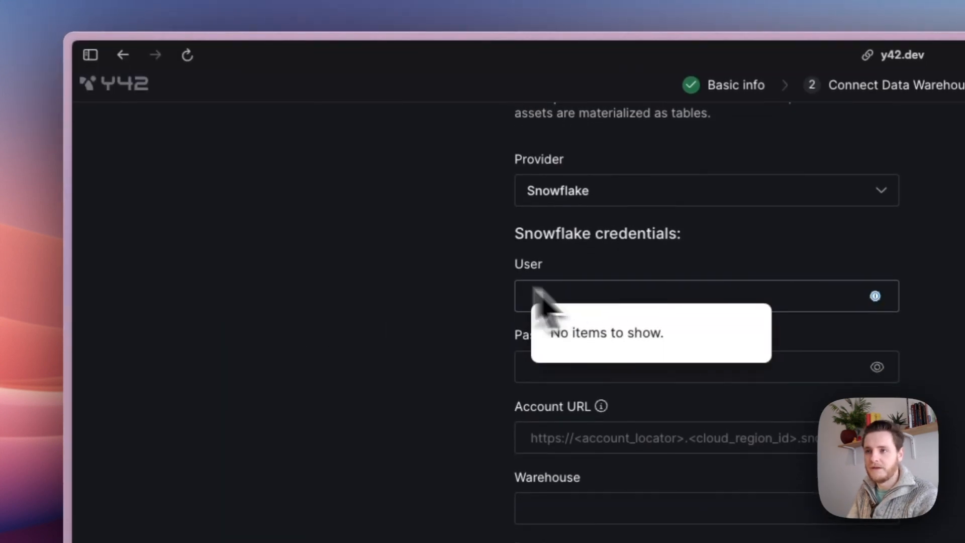
Copy the name Y42_GETTING_STARTED from the Snowflake worksheet into the User field of the Y42 Snowflake credentials
{"action": "mouse_move", "coordinate": [77, 273]}
{"action": "left_click", "coordinate": [136, 315]}
{"action": "double_click", "coordinate": [676, 244]}
{"action": "key", "text": "super+c"}
{"action": "mouse_move", "coordinate": [60, 321]}
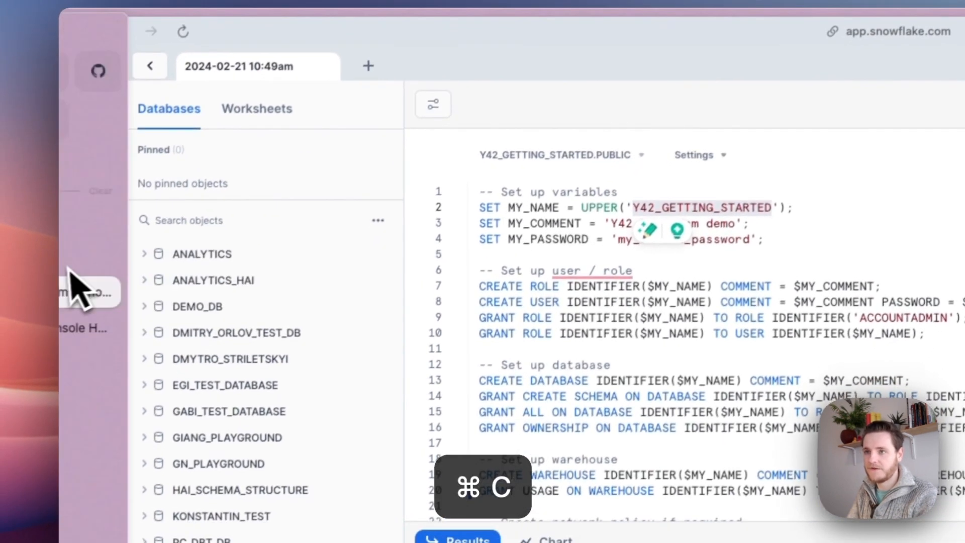
{"action": "left_click", "coordinate": [173, 246]}
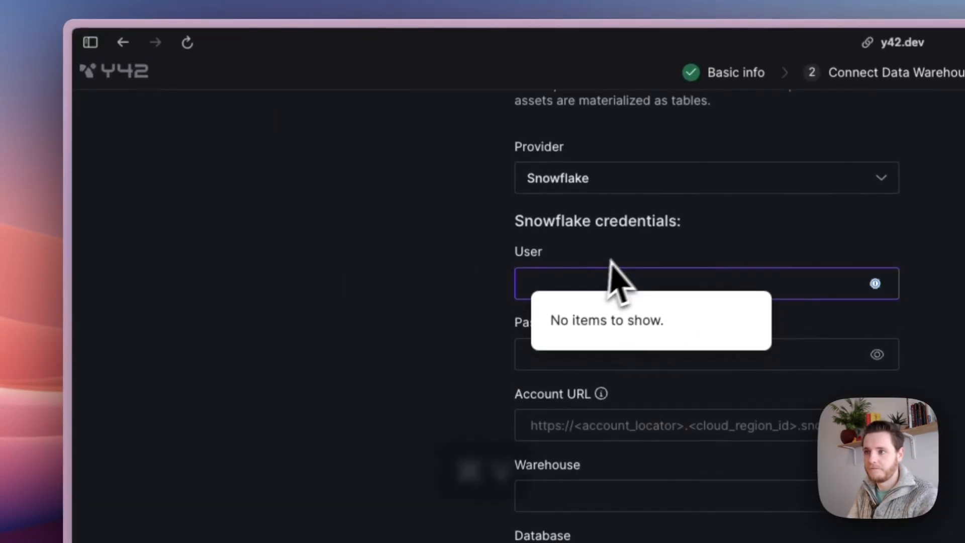
Copy the MY_PASSWORD value from the Snowflake worksheet into the Password field of the Y42 Snowflake credentials
{"action": "mouse_move", "coordinate": [68, 272]}
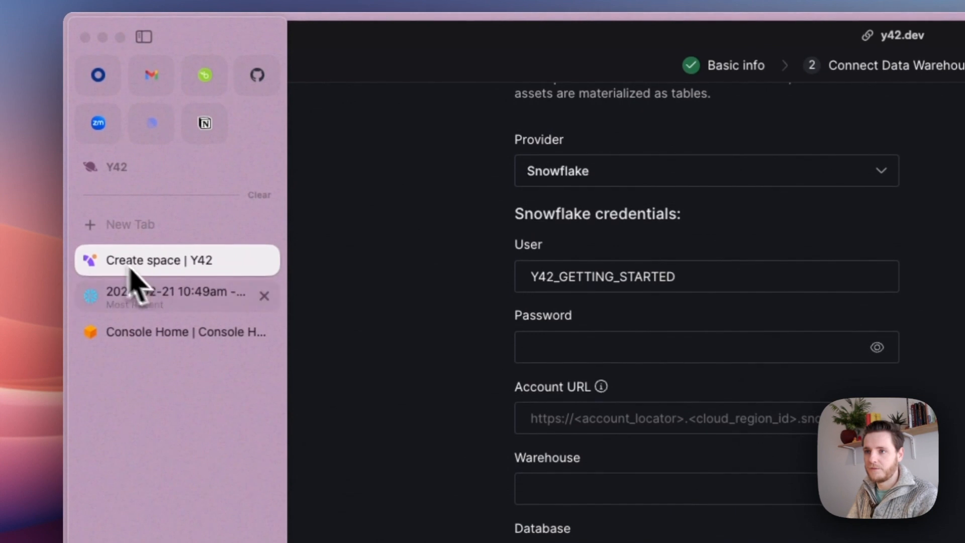
{"action": "left_click", "coordinate": [133, 289]}
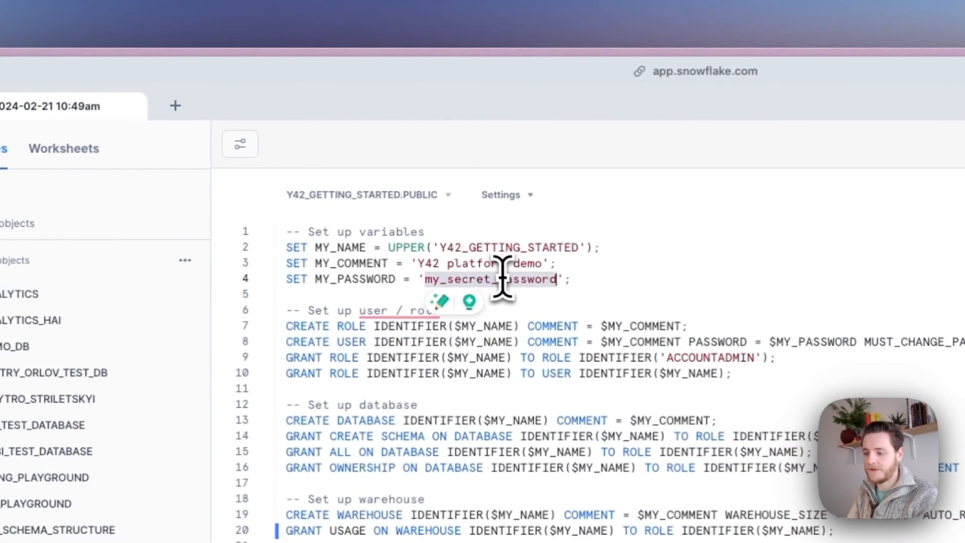
{"action": "mouse_move", "coordinate": [62, 297]}
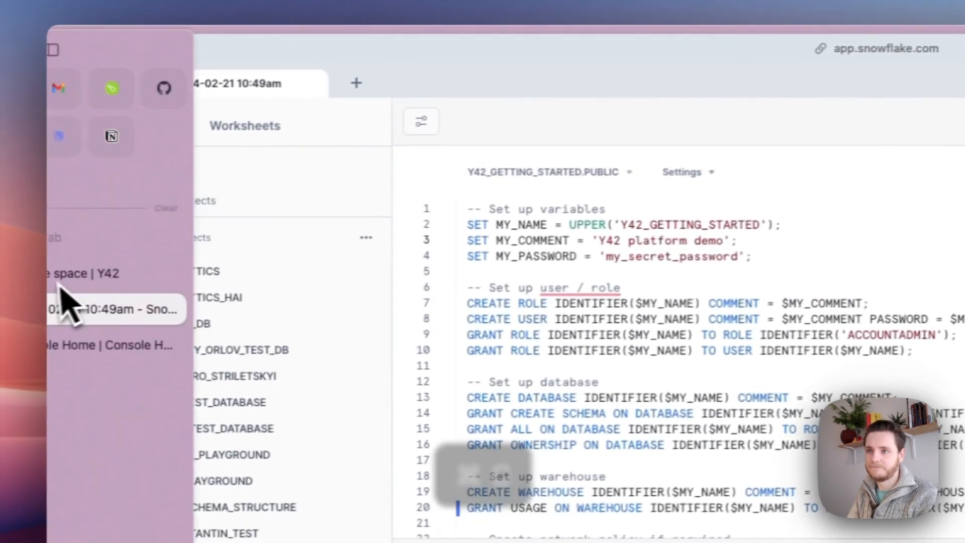
{"action": "left_click", "coordinate": [103, 261]}
{"action": "left_click", "coordinate": [596, 353]}
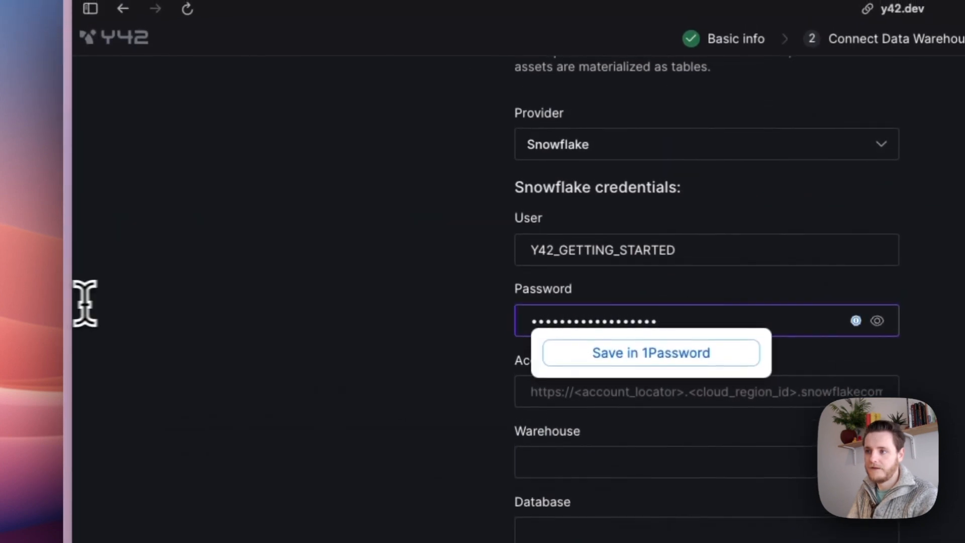
Copy Y42_GETTING_STARTED from the Snowflake worksheet and enter it as both Warehouse and Database in the Y42 form
{"action": "mouse_move", "coordinate": [63, 304]}
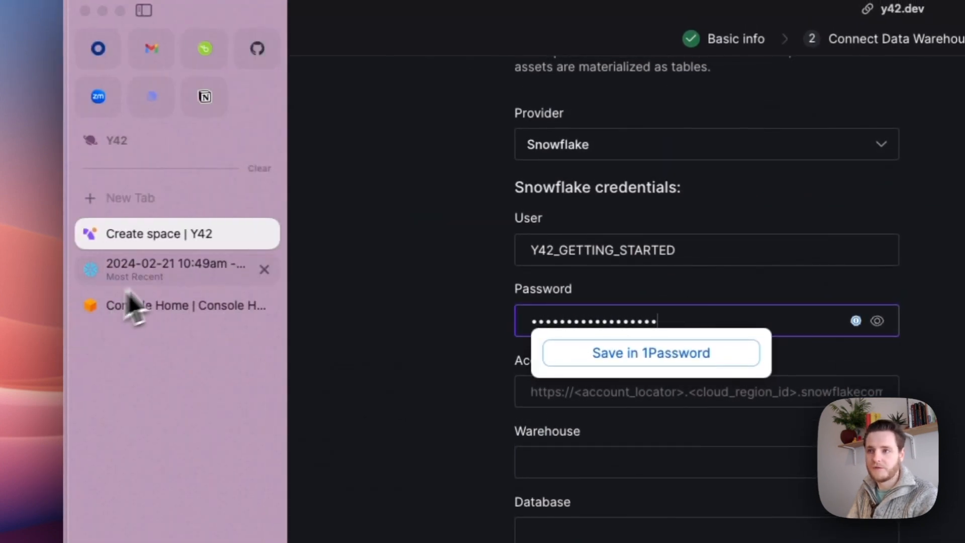
{"action": "left_click", "coordinate": [118, 274]}
{"action": "double_click", "coordinate": [620, 260]}
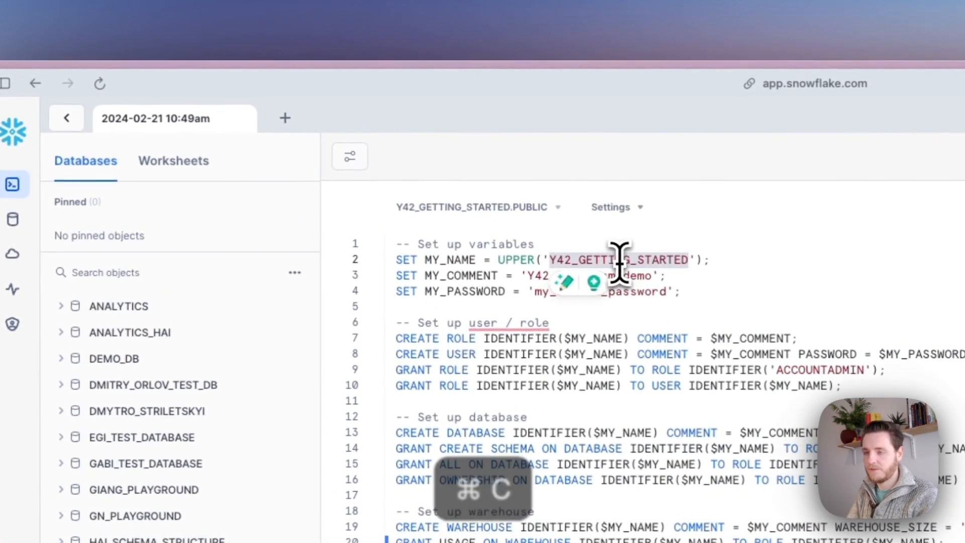
{"action": "key", "text": "super+c"}
{"action": "mouse_move", "coordinate": [76, 237]}
{"action": "left_click", "coordinate": [146, 265]}
{"action": "scroll", "coordinate": [503, 327], "scroll_direction": "down", "scroll_amount": 3}
{"action": "left_click", "coordinate": [577, 345]}
{"action": "key", "text": "super+v"}
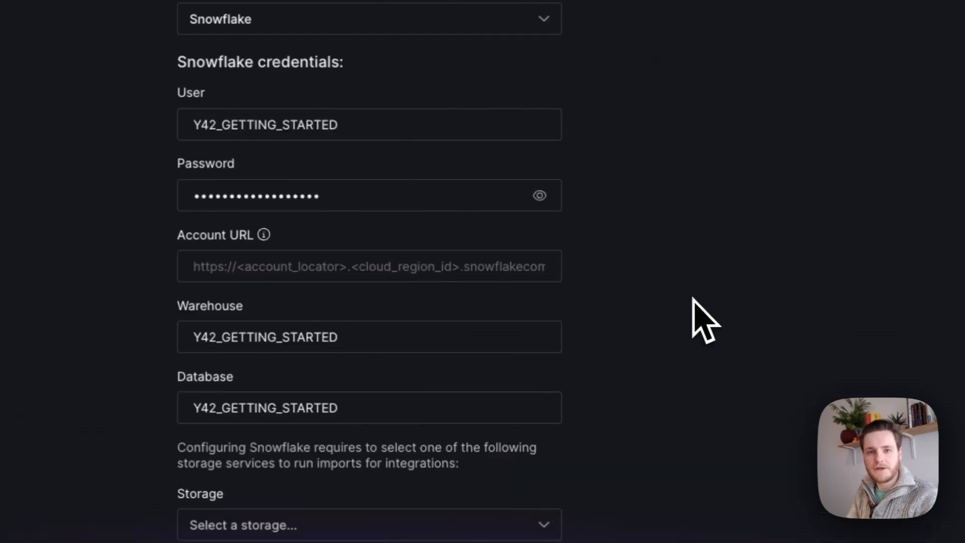
Copy the WORKLOADS account URL from the Snowflake account details and paste it into the Account URL field in Y42
{"action": "left_click", "coordinate": [291, 261]}
{"action": "mouse_move", "coordinate": [58, 140]}
{"action": "left_click", "coordinate": [136, 153]}
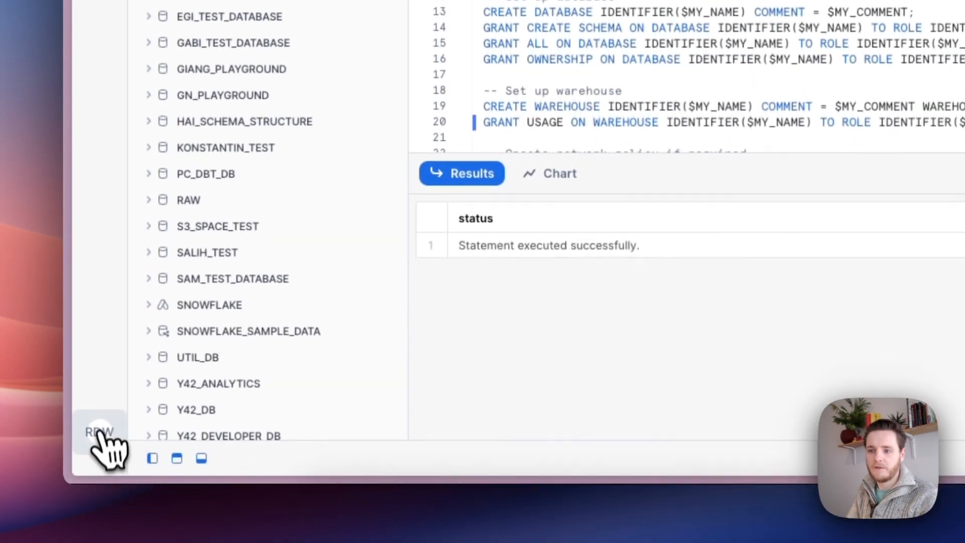
{"action": "left_click", "coordinate": [102, 436]}
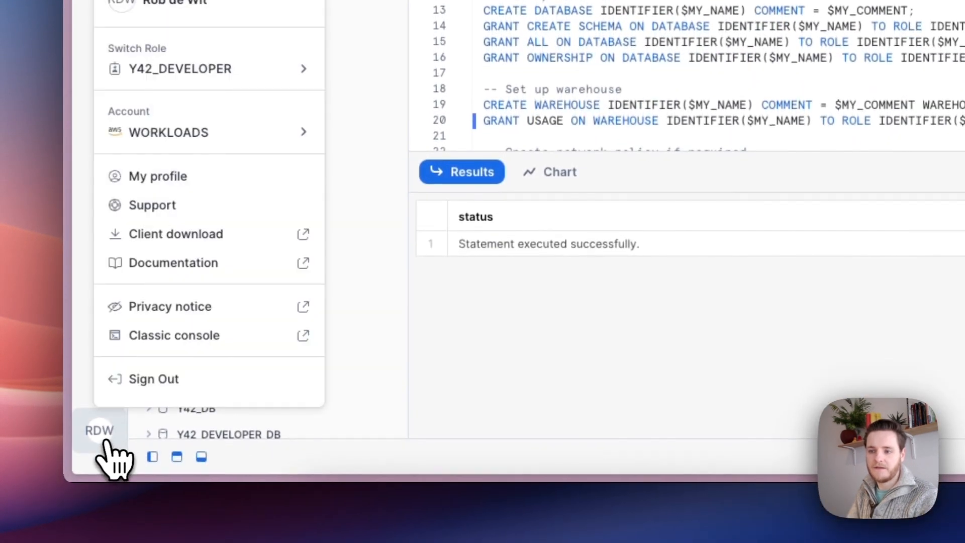
{"action": "mouse_move", "coordinate": [166, 144]}
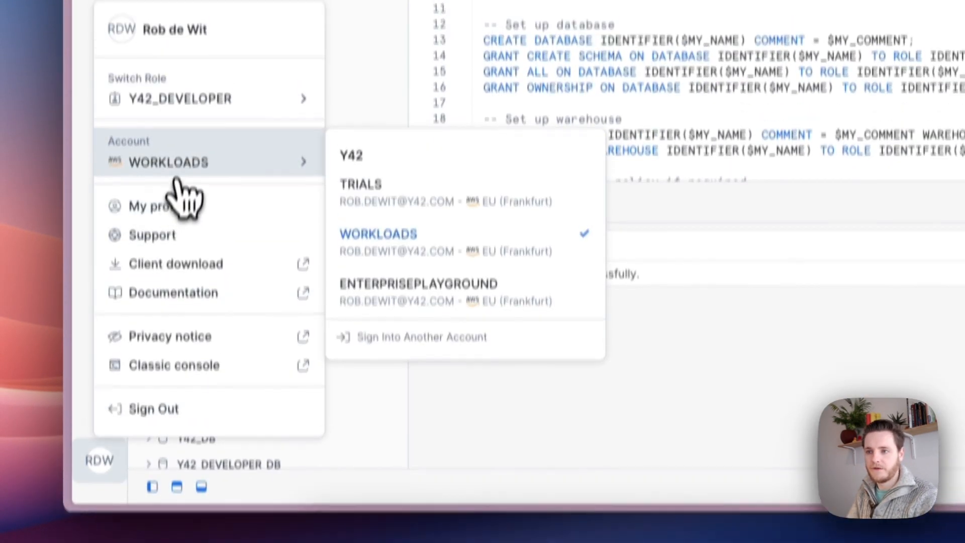
{"action": "mouse_move", "coordinate": [428, 221]}
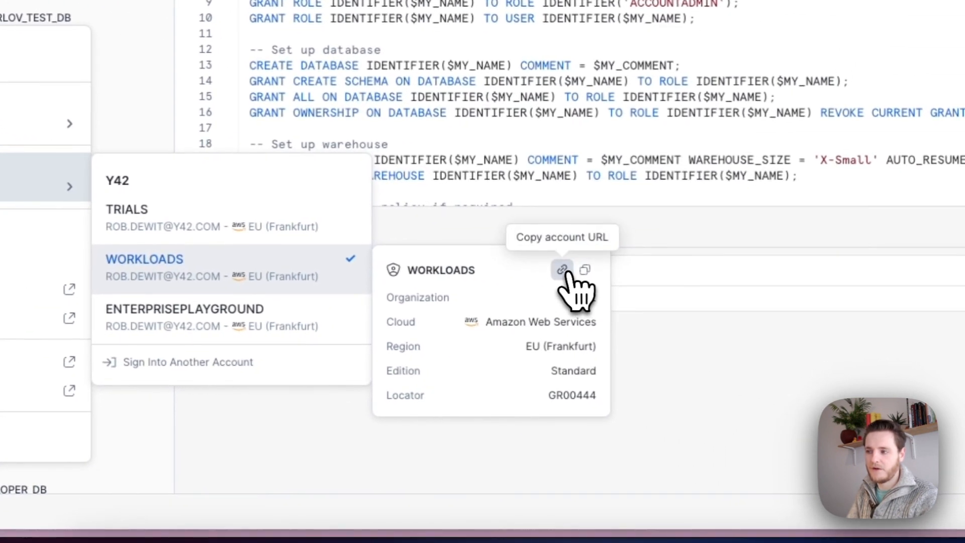
{"action": "left_click", "coordinate": [564, 270]}
{"action": "left_click", "coordinate": [716, 367]}
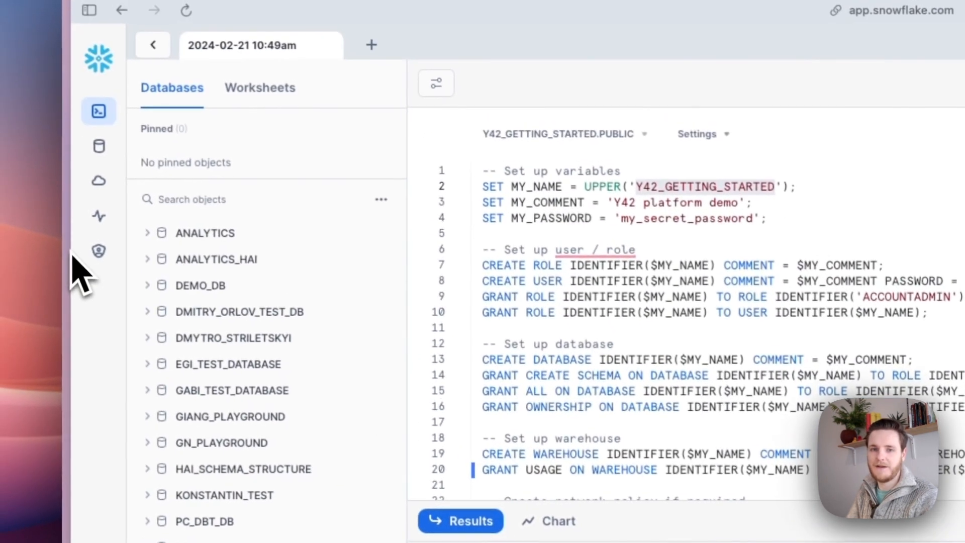
{"action": "mouse_move", "coordinate": [71, 273]}
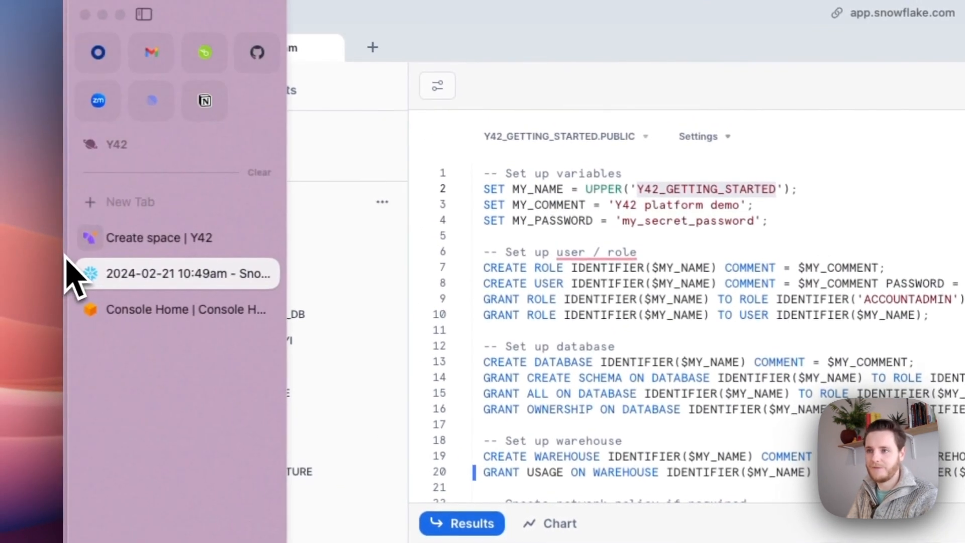
{"action": "left_click", "coordinate": [128, 246]}
{"action": "key", "text": "super+v"}
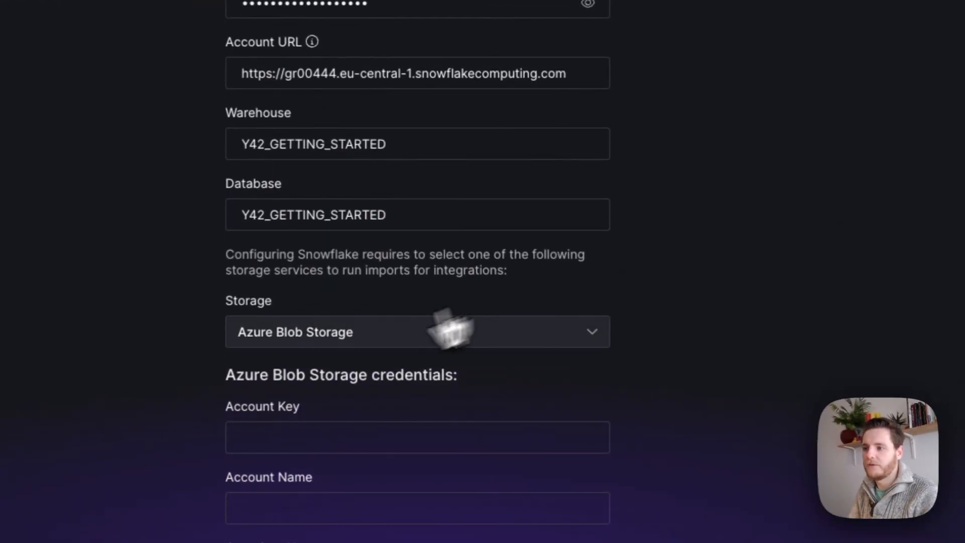
Choose Azure Blob Storage as the storage service and bring up its credential fields
{"action": "left_click", "coordinate": [352, 341]}
{"action": "left_click", "coordinate": [304, 372]}
{"action": "scroll", "coordinate": [347, 382], "scroll_direction": "down", "scroll_amount": 3}
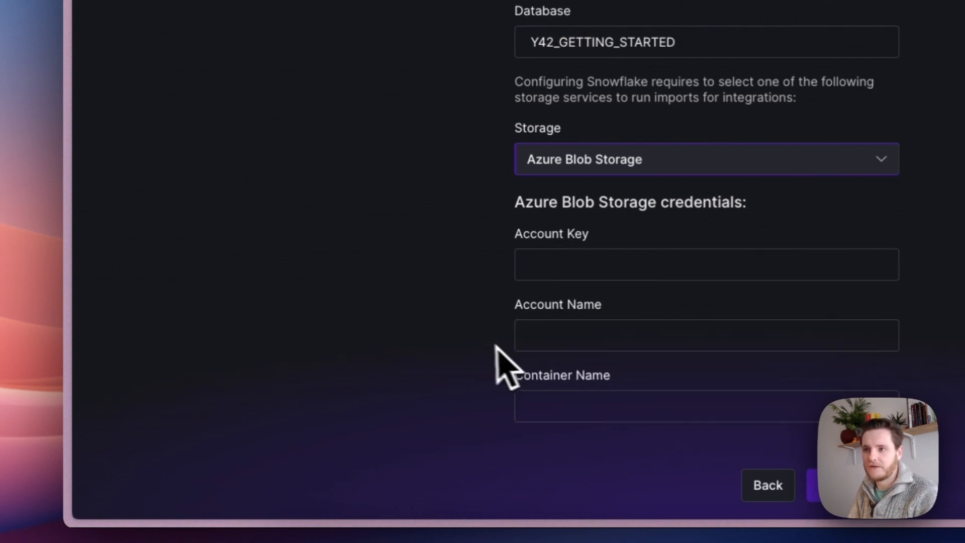
{"action": "left_click", "coordinate": [409, 267]}
Switch to the Microsoft Azure portal and open the Storage accounts service
{"action": "mouse_move", "coordinate": [65, 291]}
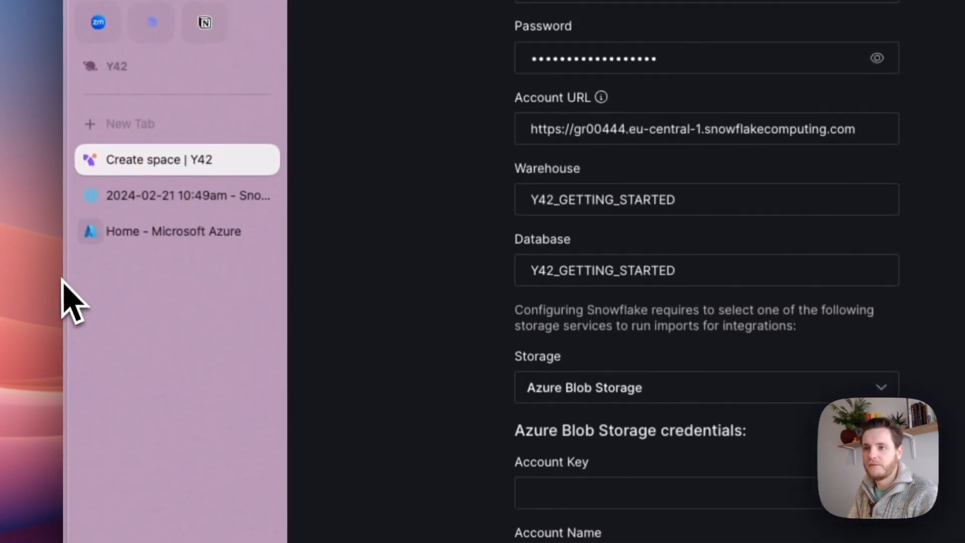
{"action": "left_click", "coordinate": [153, 240]}
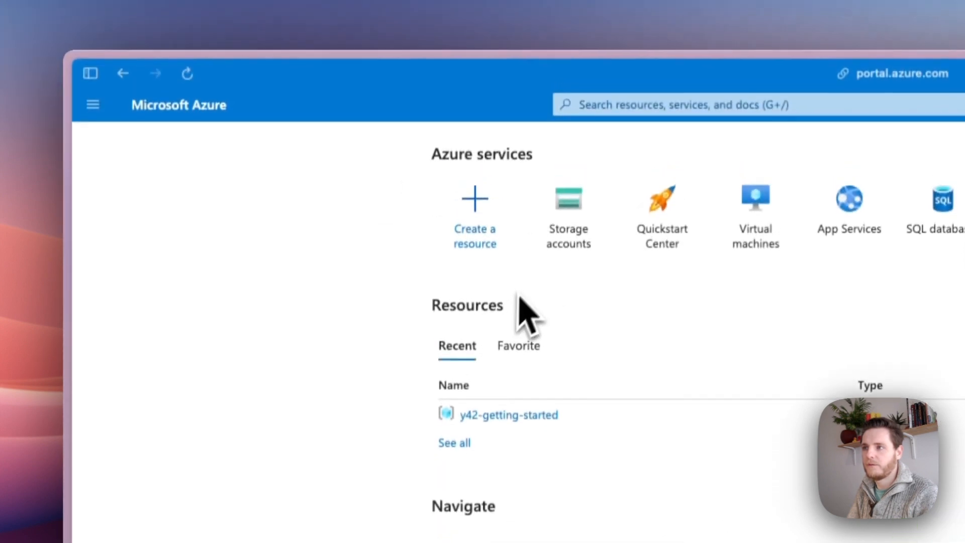
{"action": "left_click", "coordinate": [632, 118]}
{"action": "left_click", "coordinate": [609, 294]}
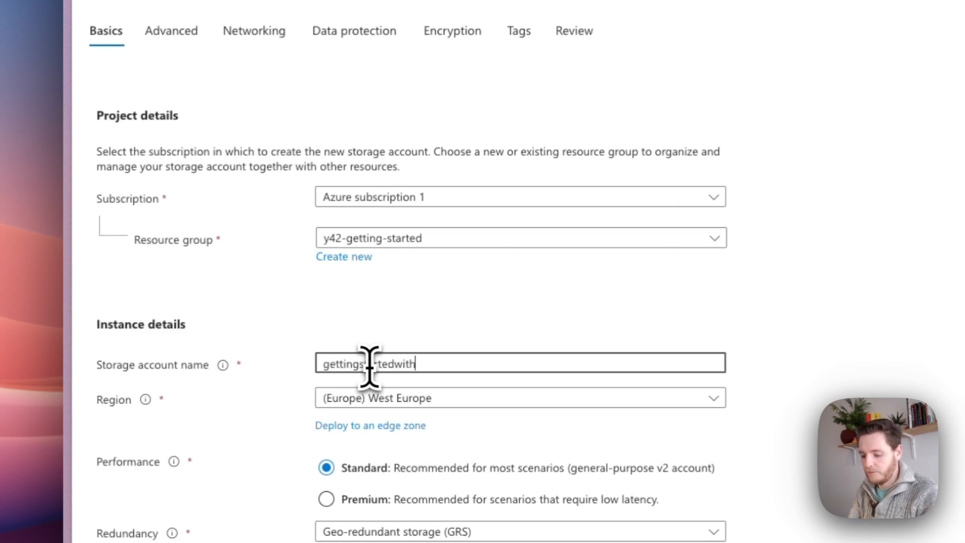
Review and create the storage account gettingstartedwithy42 in the y42-getting-started resource group, region West Europe
{"action": "scroll", "coordinate": [437, 280], "scroll_direction": "down", "scroll_amount": 2}
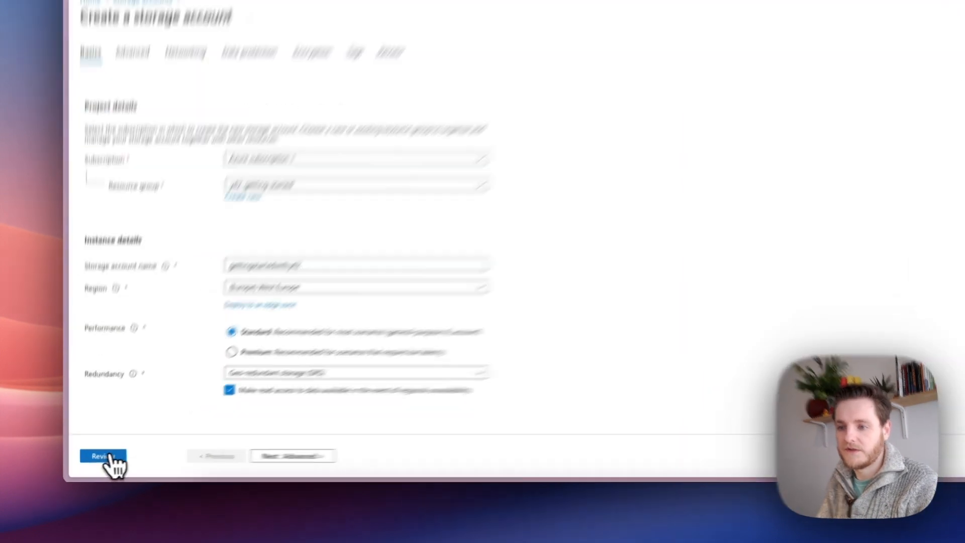
{"action": "left_click", "coordinate": [96, 462]}
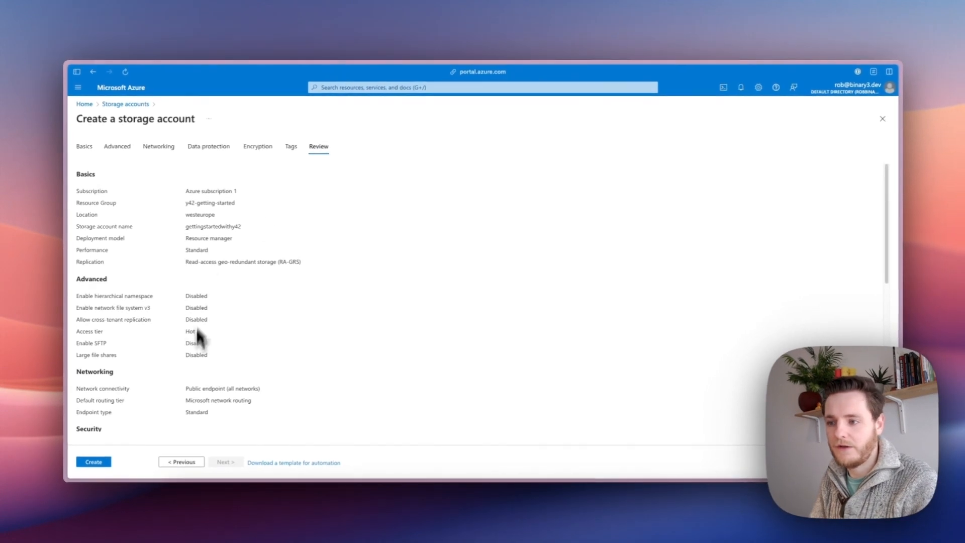
{"action": "scroll", "coordinate": [191, 359], "scroll_direction": "down", "scroll_amount": 5}
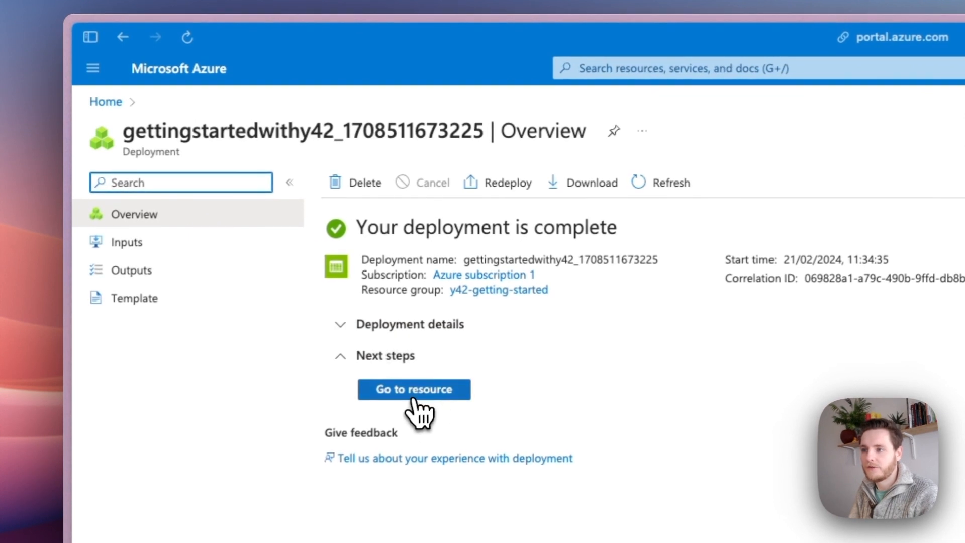
Open the new storage account and copy its name gettingstartedwithy42 into the Account Name field in Y42
{"action": "left_click", "coordinate": [413, 399]}
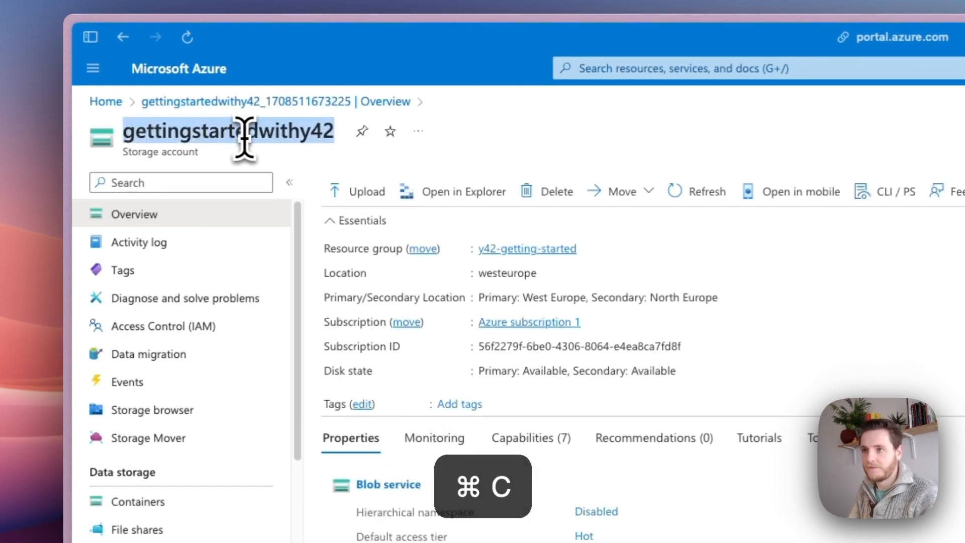
{"action": "mouse_move", "coordinate": [71, 219]}
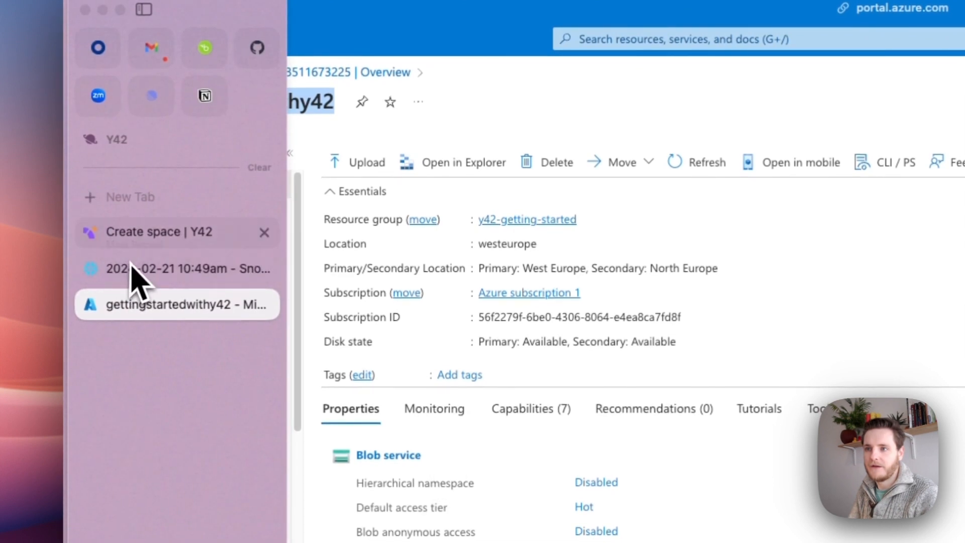
{"action": "left_click", "coordinate": [145, 240]}
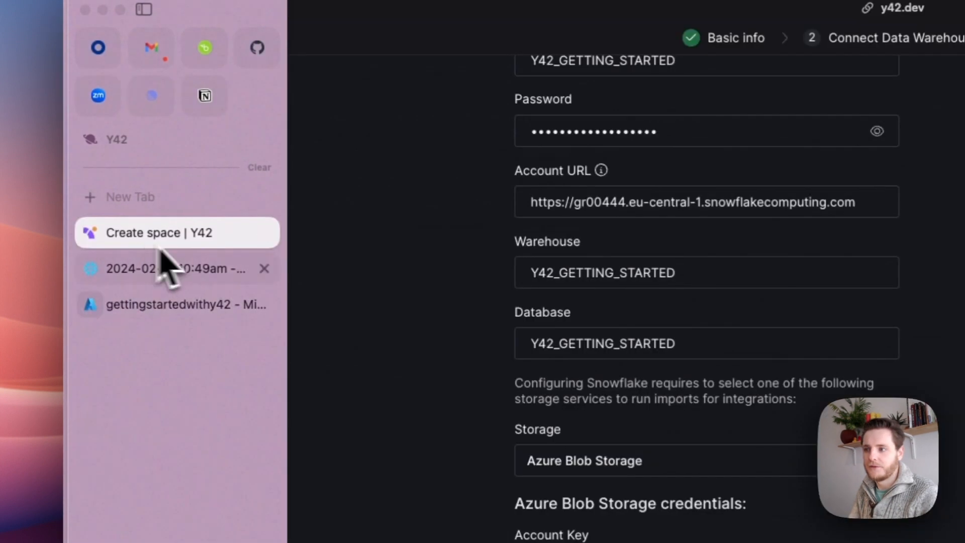
{"action": "scroll", "coordinate": [420, 377], "scroll_direction": "down", "scroll_amount": 5}
{"action": "left_click", "coordinate": [617, 364]}
{"action": "key", "text": "super+v"}
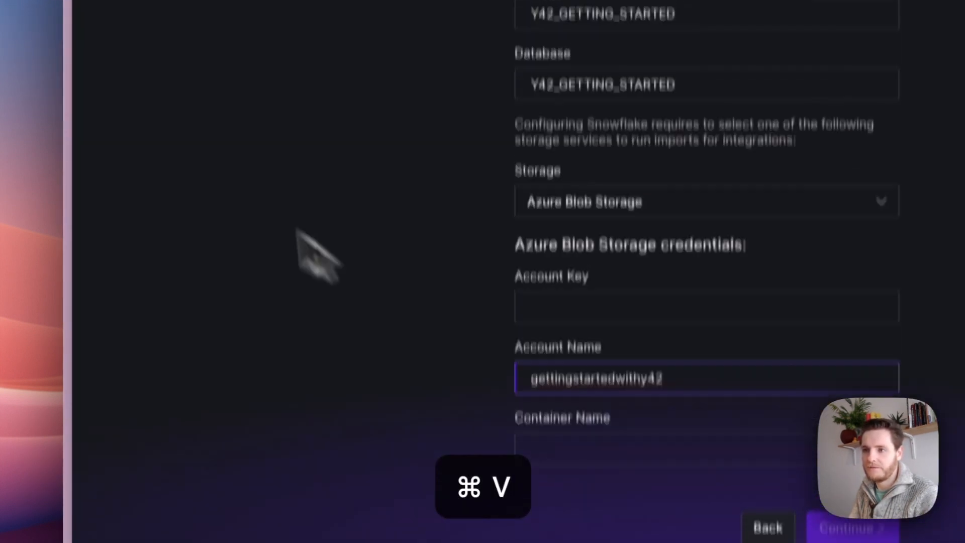
Create a container named gettingstarted in the Azure storage account gettingstartedwithy42 and select it in the container list
{"action": "scroll", "coordinate": [384, 280], "scroll_direction": "up", "scroll_amount": 4}
{"action": "mouse_move", "coordinate": [82, 265]}
{"action": "left_click", "coordinate": [149, 224]}
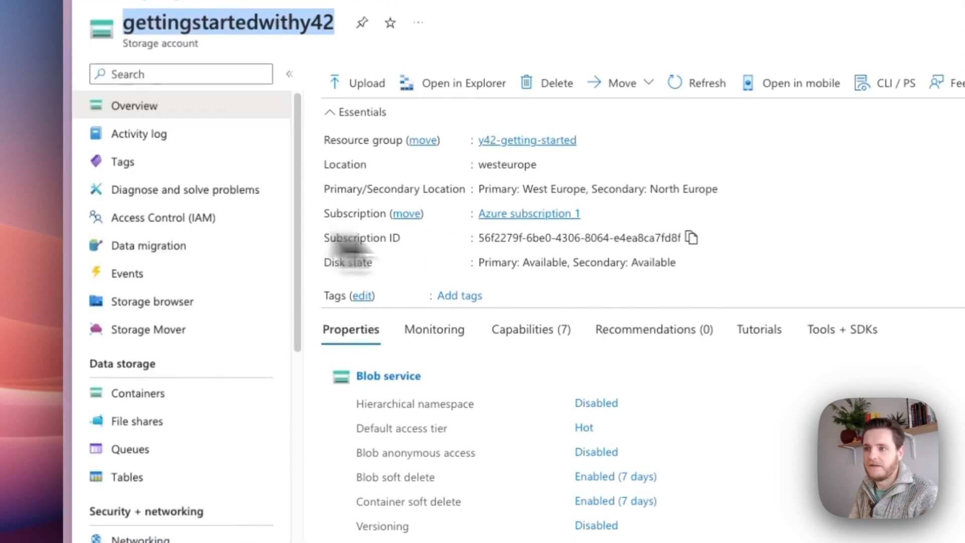
{"action": "left_click", "coordinate": [209, 420]}
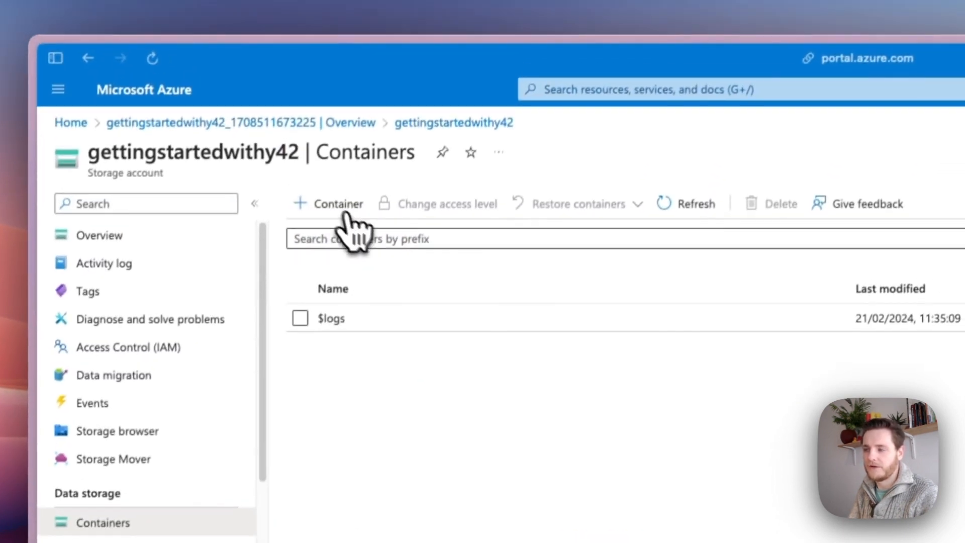
{"action": "left_click", "coordinate": [346, 212]}
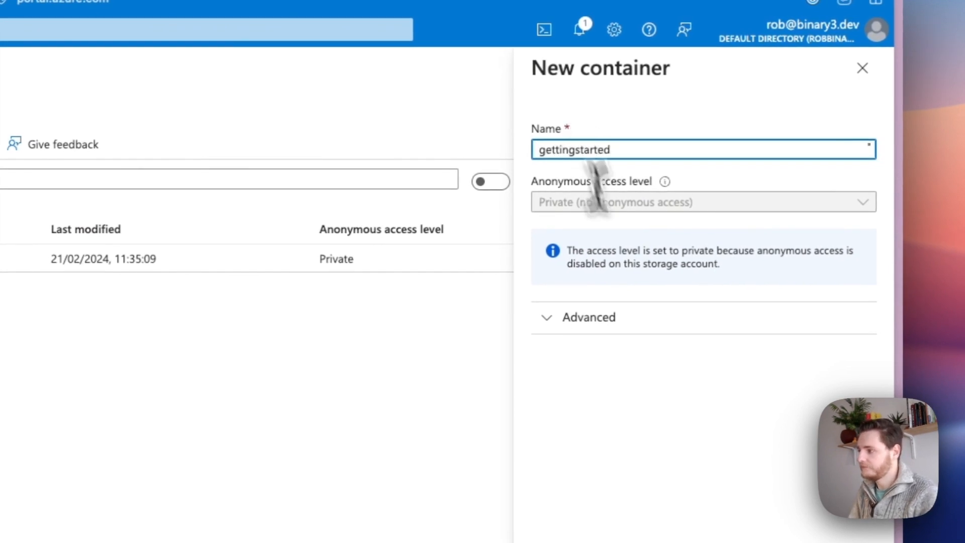
{"action": "left_click", "coordinate": [583, 490]}
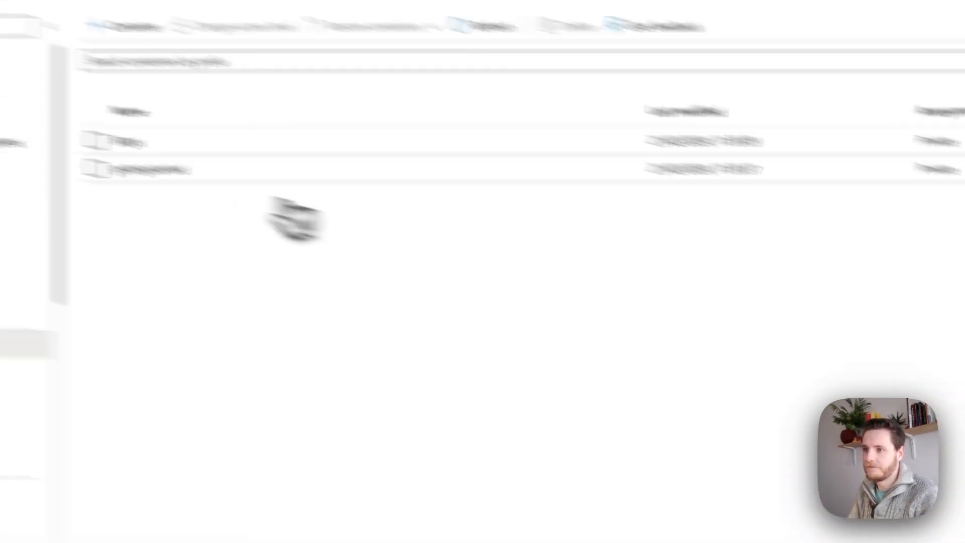
{"action": "right_click", "coordinate": [157, 170]}
{"action": "left_click", "coordinate": [137, 186]}
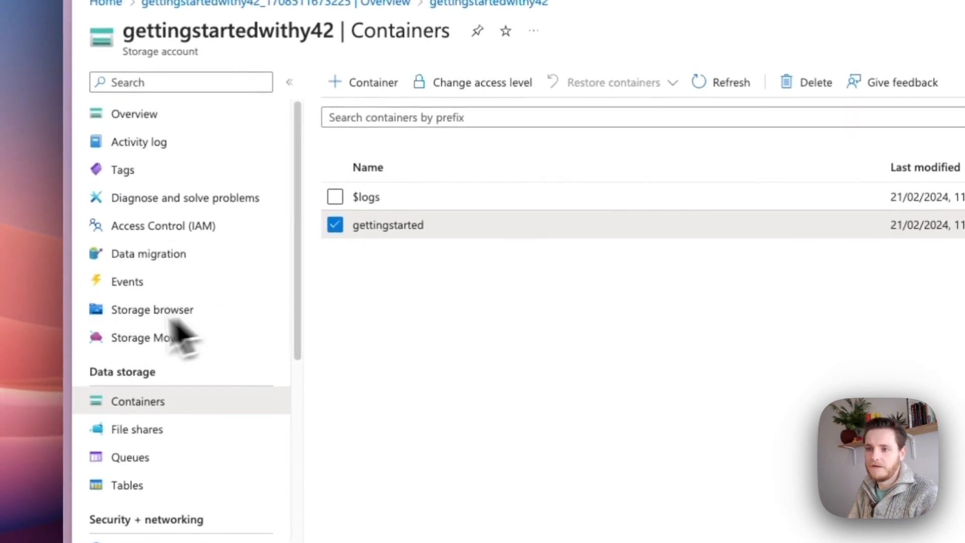
Switch back to Y42 and enter gettingstarted as the Azure Blob Storage container name
{"action": "mouse_move", "coordinate": [69, 352]}
{"action": "left_click", "coordinate": [162, 189]}
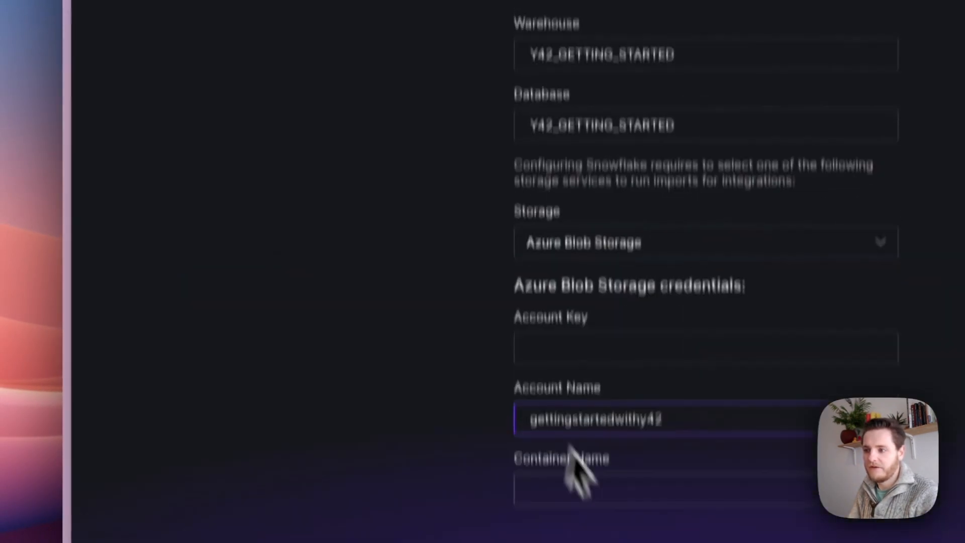
{"action": "left_click", "coordinate": [620, 488]}
{"action": "type", "text": "gettingstarted"}
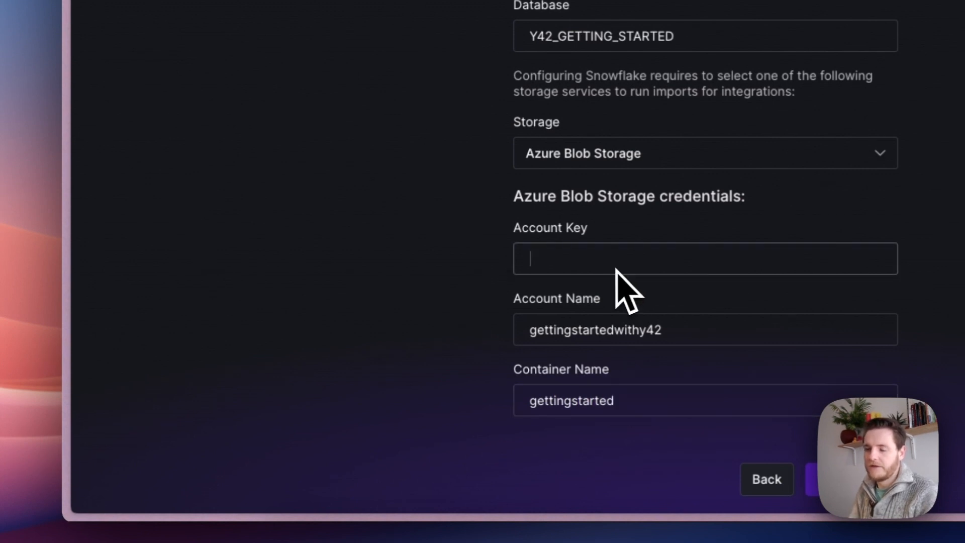
Return to the Azure portal, open the storage account's access keys, and reveal and copy the key for key1
{"action": "mouse_move", "coordinate": [71, 209]}
{"action": "left_click", "coordinate": [139, 136]}
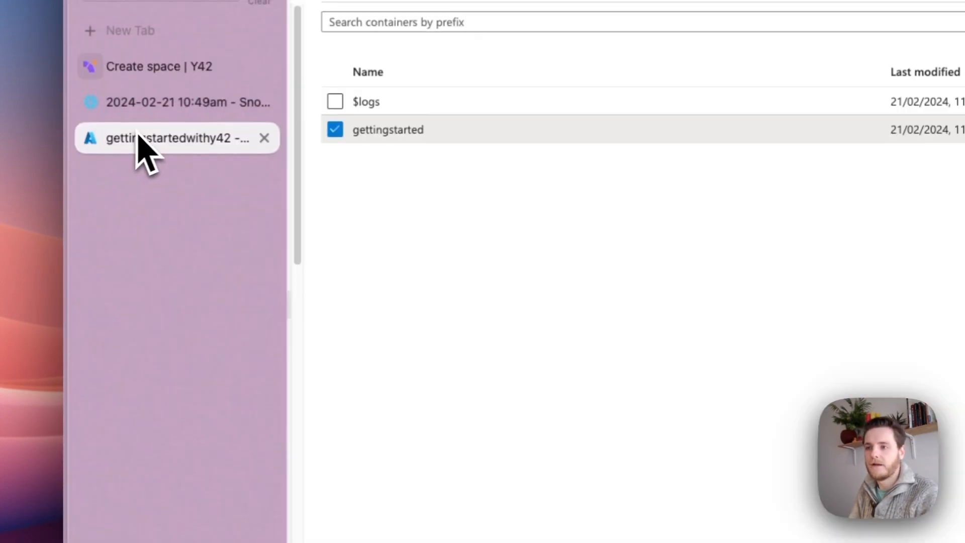
{"action": "scroll", "coordinate": [201, 382], "scroll_direction": "down", "scroll_amount": 2}
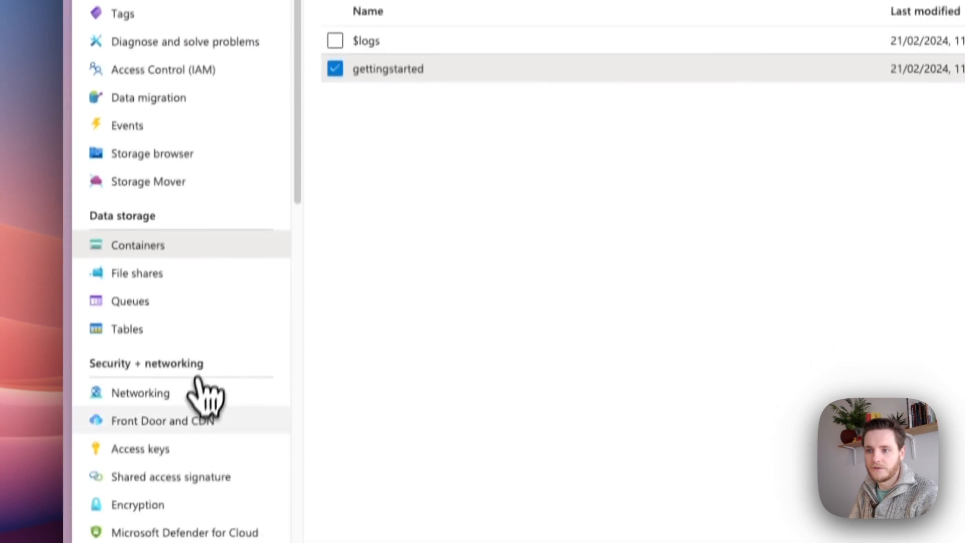
{"action": "left_click", "coordinate": [183, 426]}
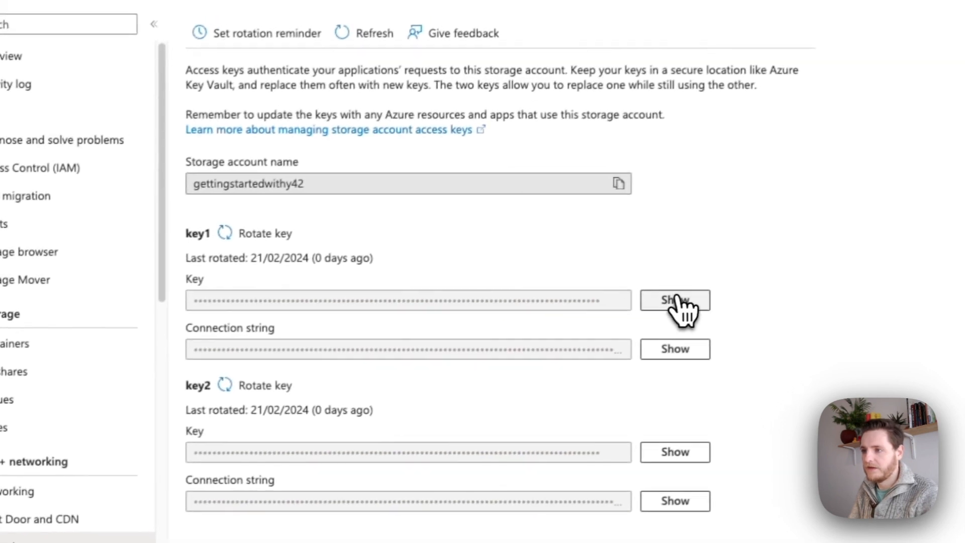
{"action": "left_click", "coordinate": [754, 266]}
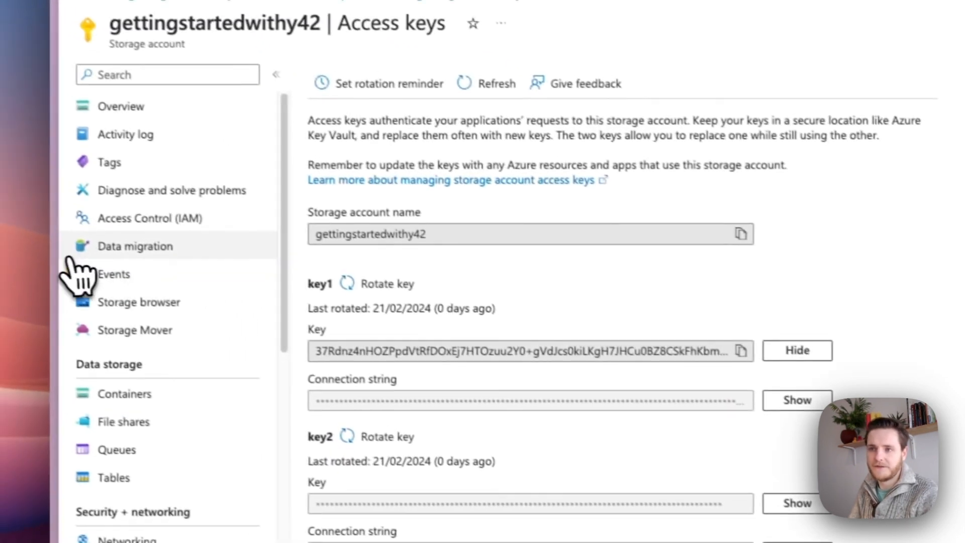
Switch to Y42, paste the storage access key into the Account Key field and submit the data warehouse connection
{"action": "mouse_move", "coordinate": [68, 267]}
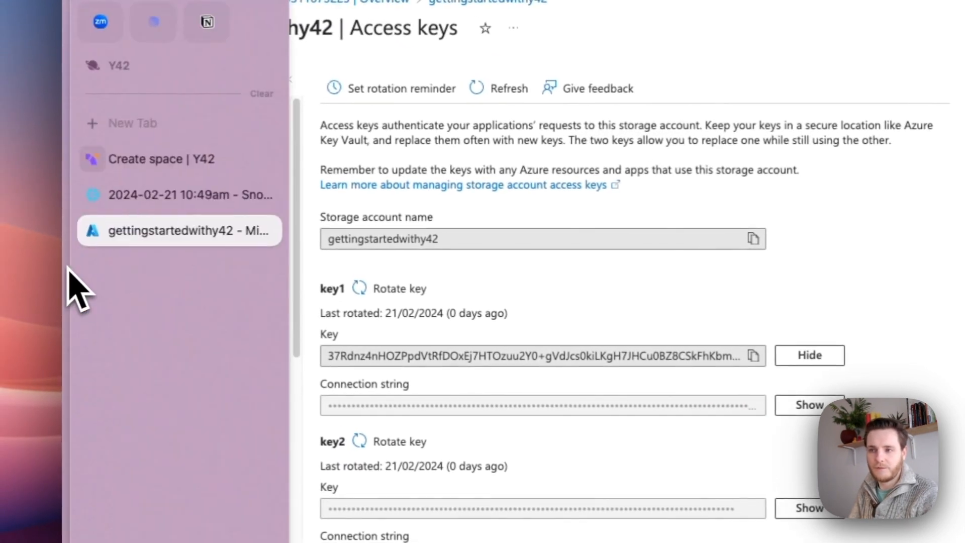
{"action": "left_click", "coordinate": [180, 168]}
{"action": "left_click", "coordinate": [545, 264]}
{"action": "key", "text": "super+v"}
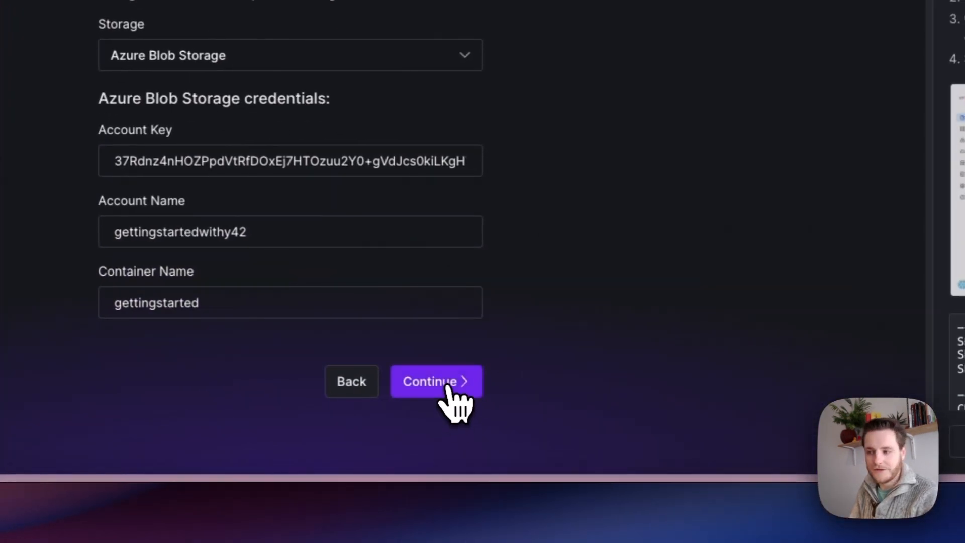
{"action": "left_click", "coordinate": [447, 383]}
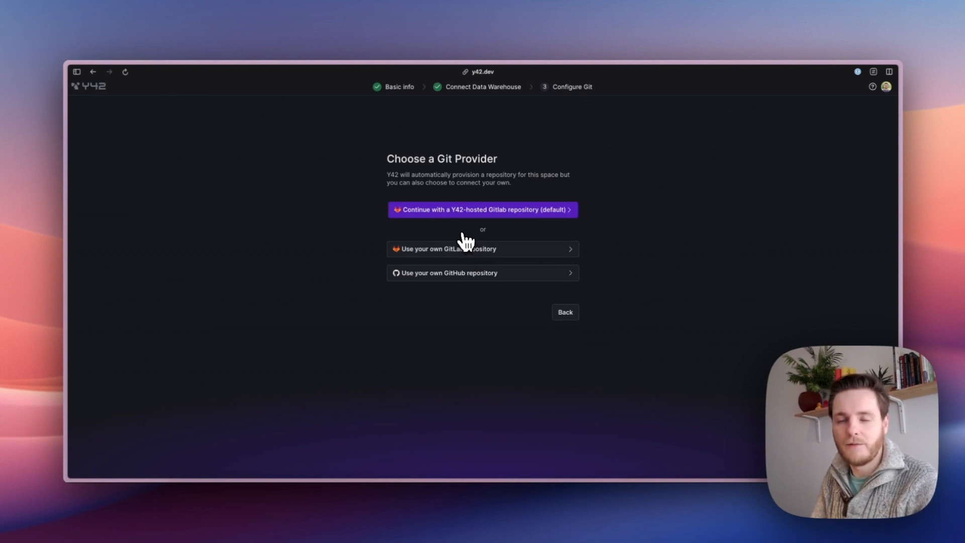
Choose the default Y42-hosted GitLab repository as the Git provider for the space
{"action": "left_click", "coordinate": [473, 210]}
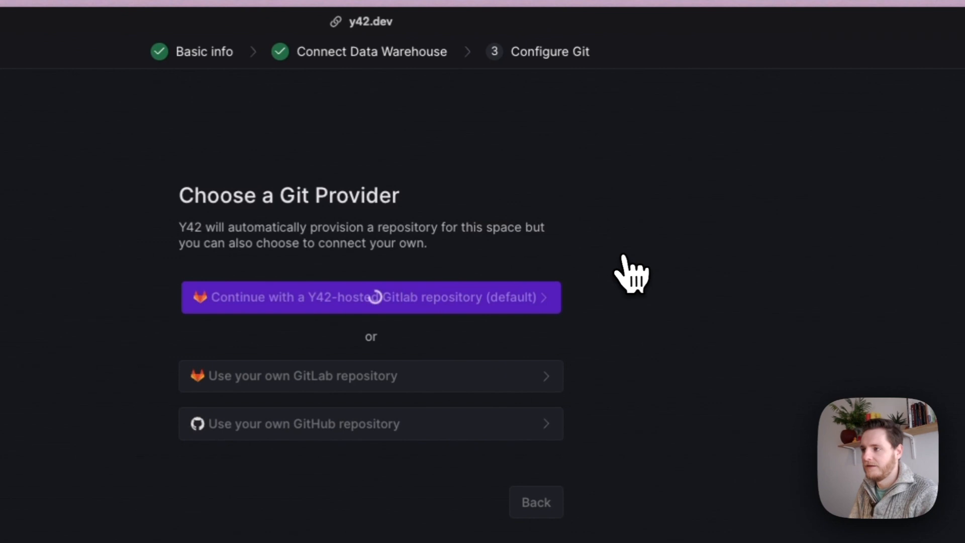